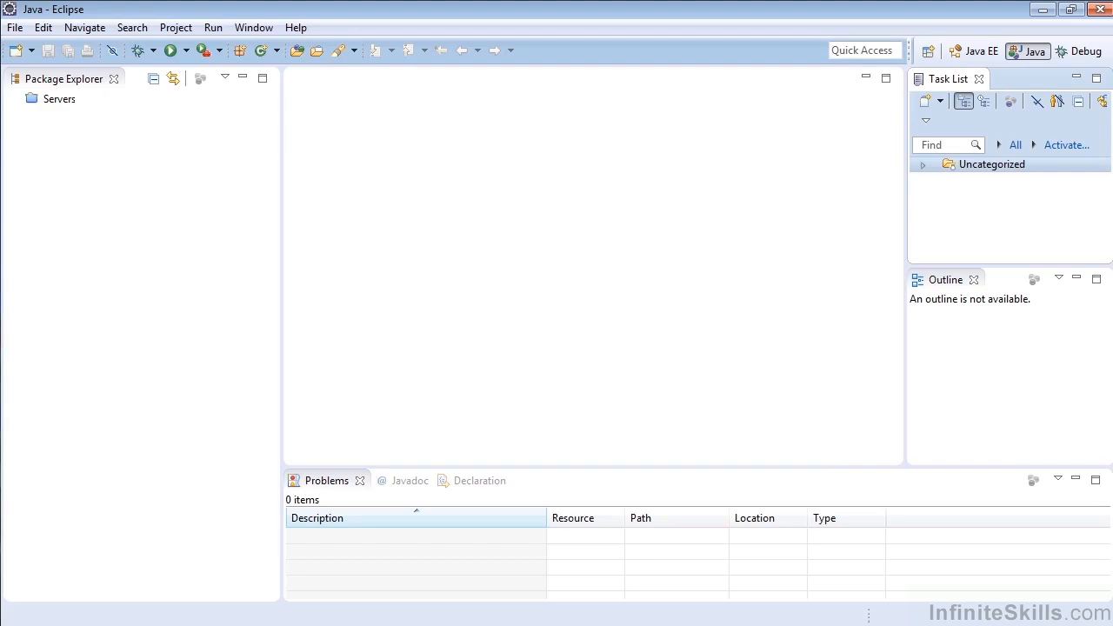
- In the web browser, search Google for "window builder pro eclipse 4.4" and open the WindowBuilder Pro update site for Eclipse 4.4
left_click(183, 607)
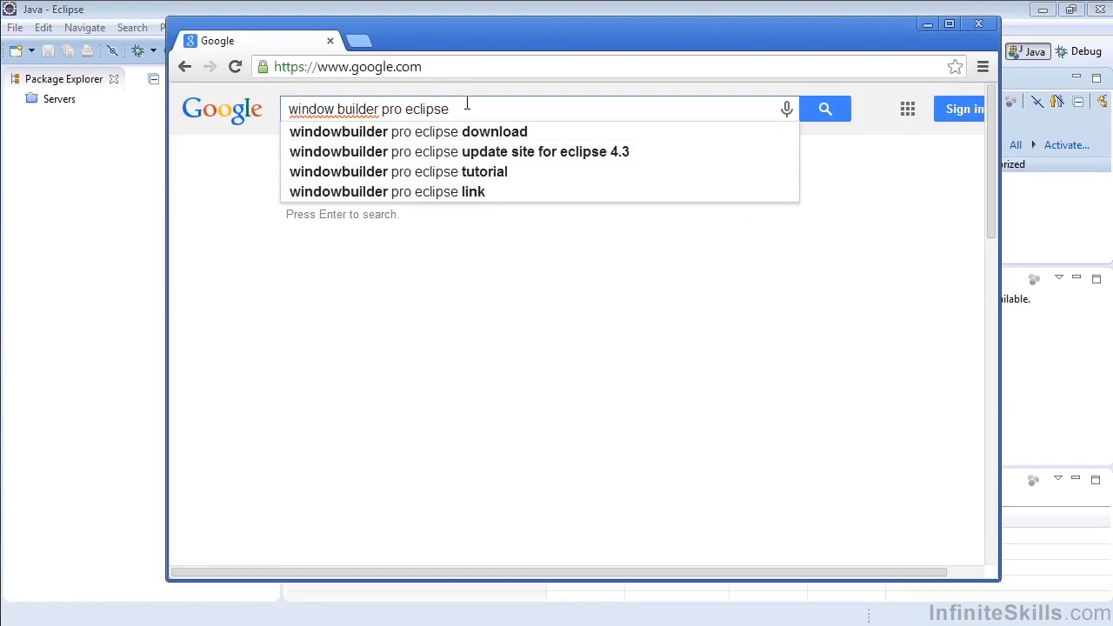
type("4.4")
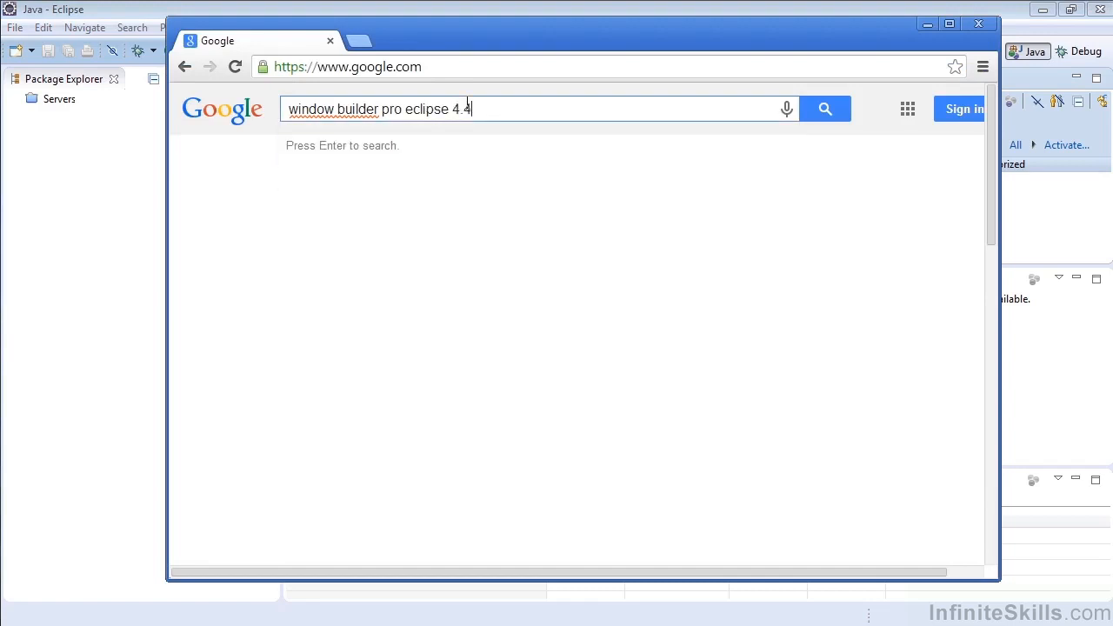
key("BackSpace")
type("3")
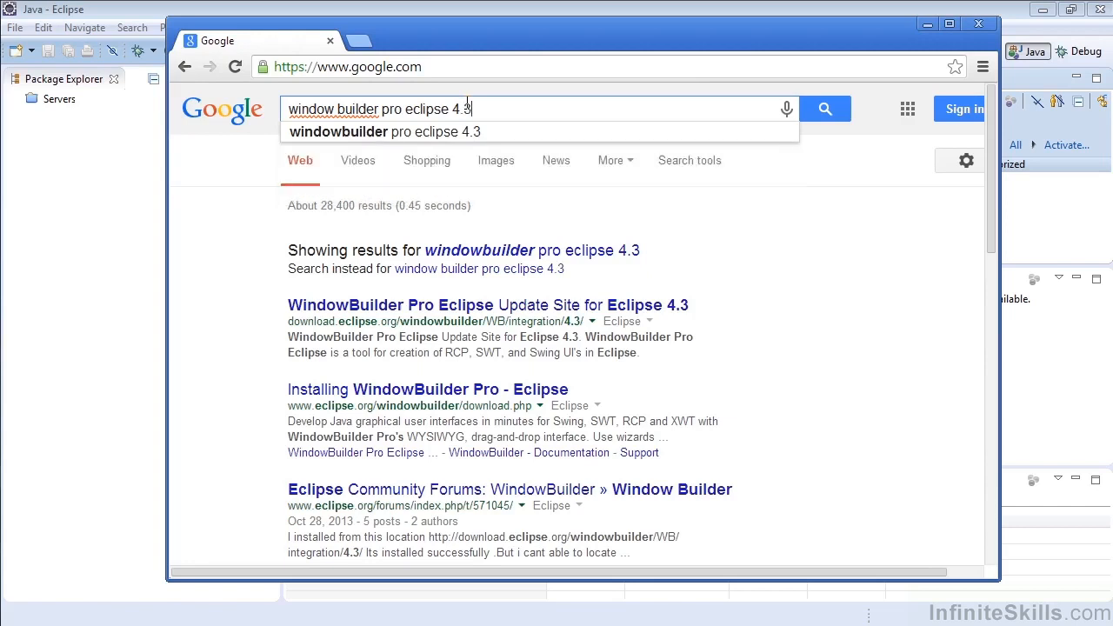
key("BackSpace")
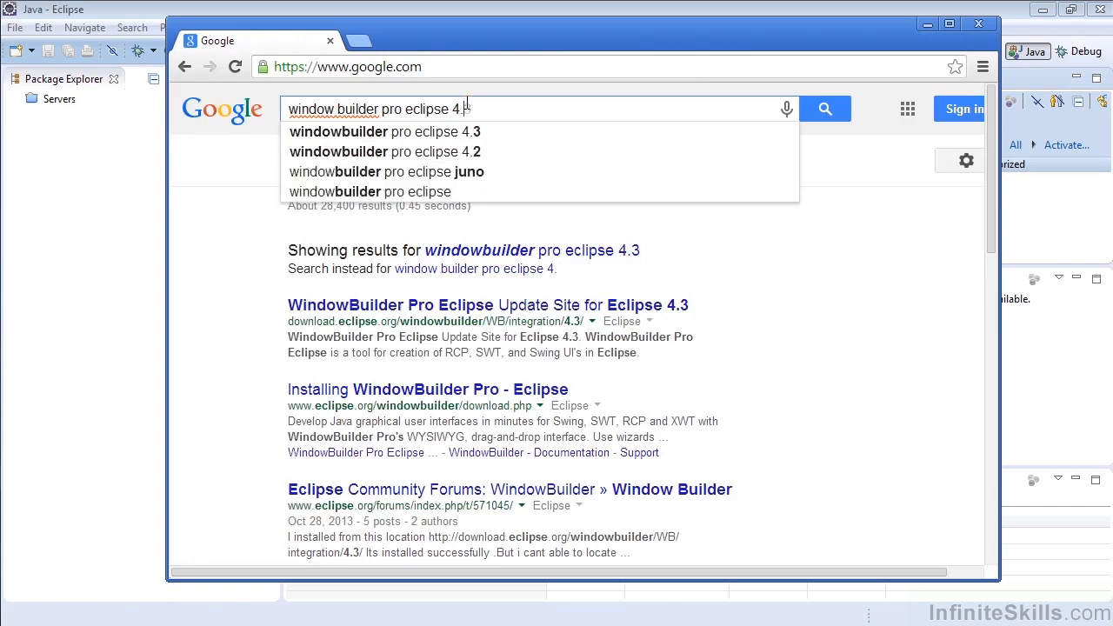
type("4")
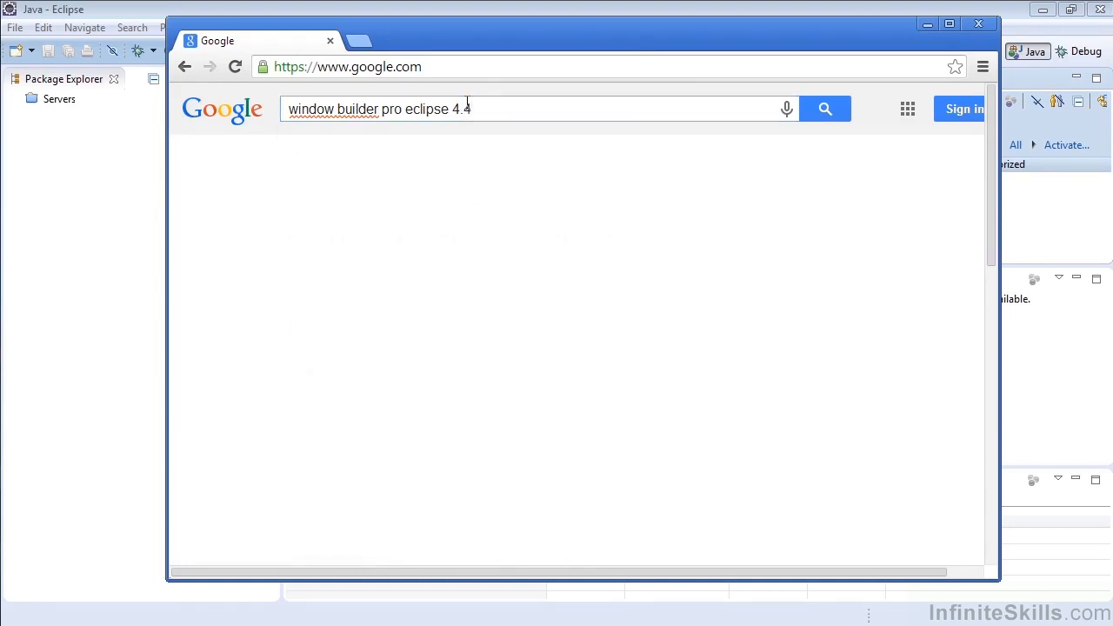
key("Return")
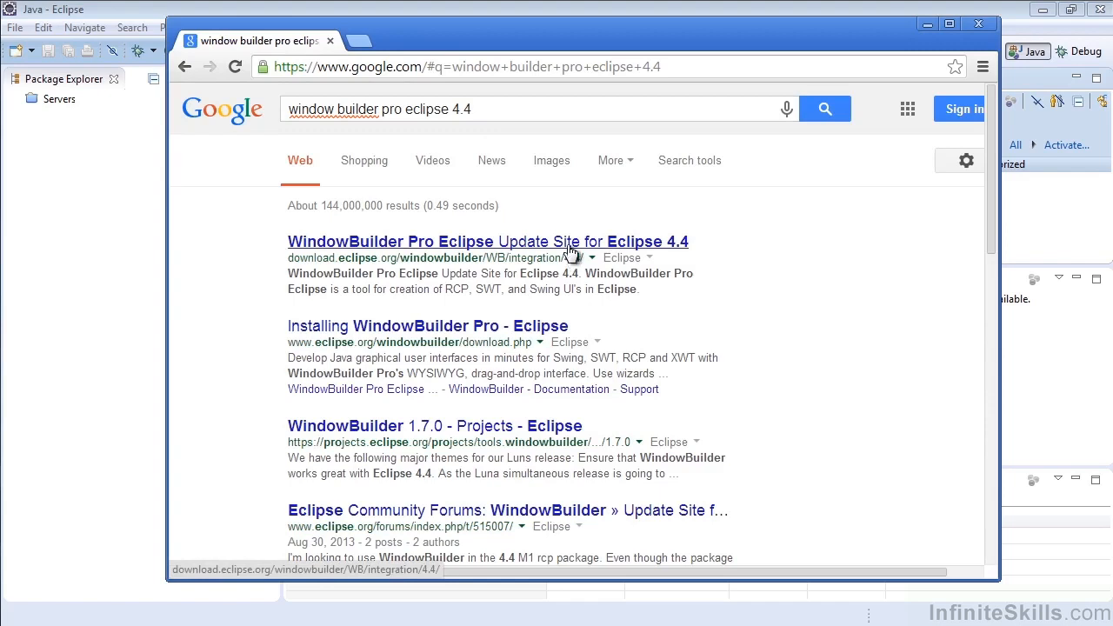
left_click(650, 253)
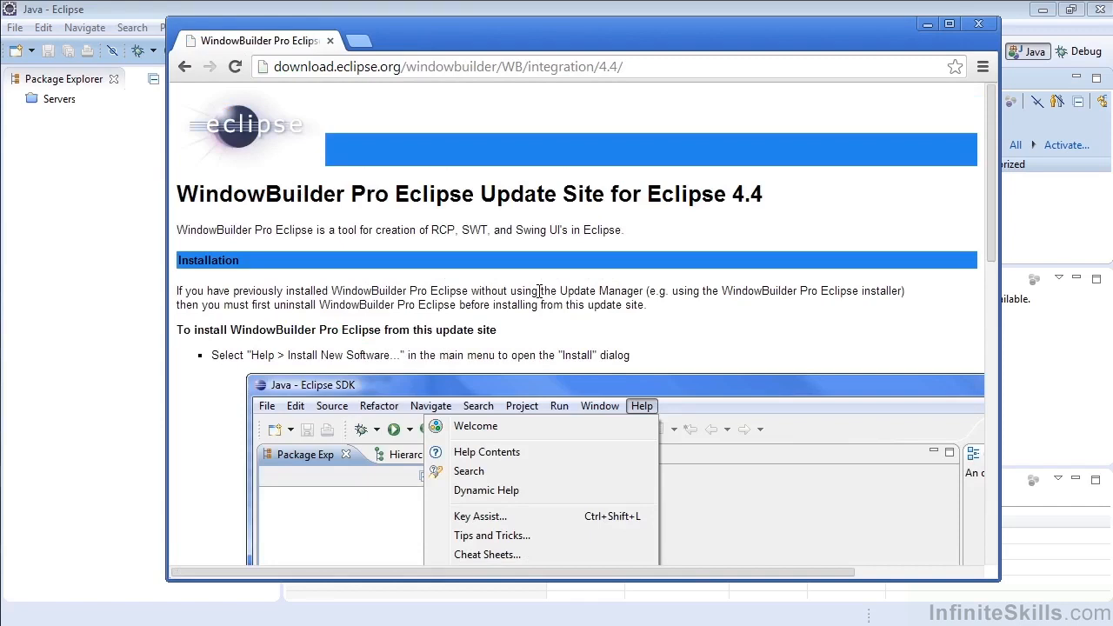
- Copy the update site's web address and switch back to Eclipse
left_click(644, 67)
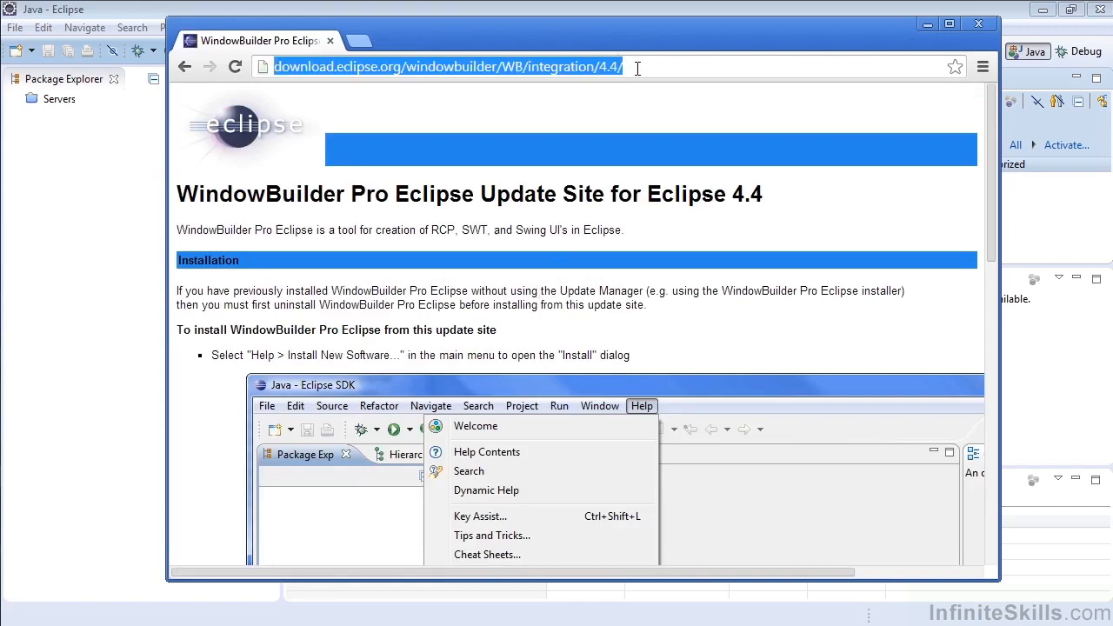
right_click(576, 67)
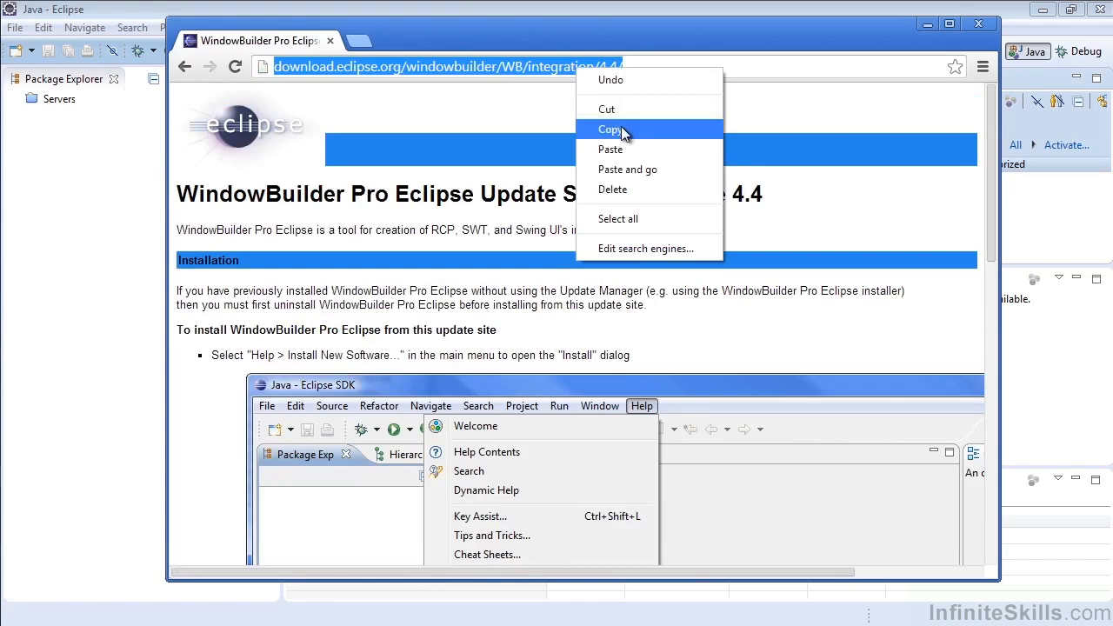
left_click(620, 123)
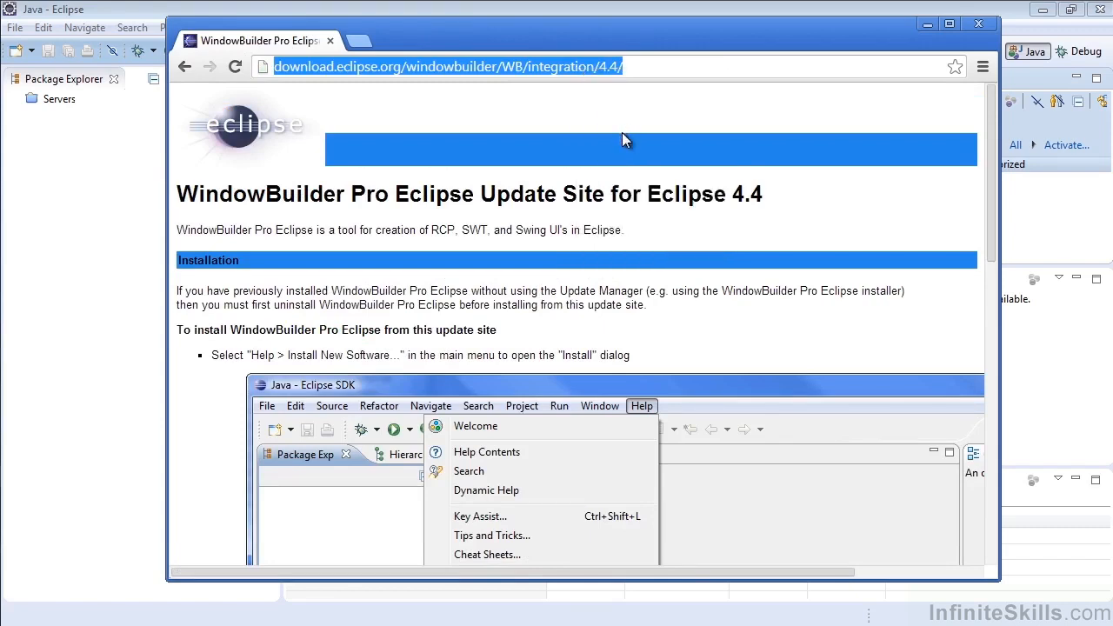
left_click(927, 25)
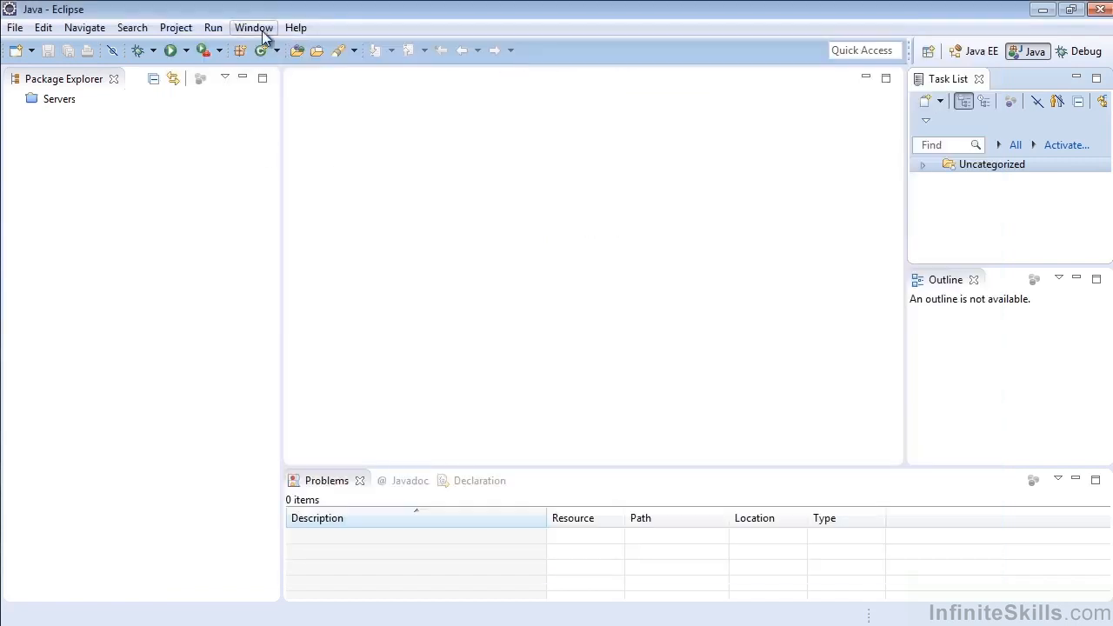
left_click(296, 29)
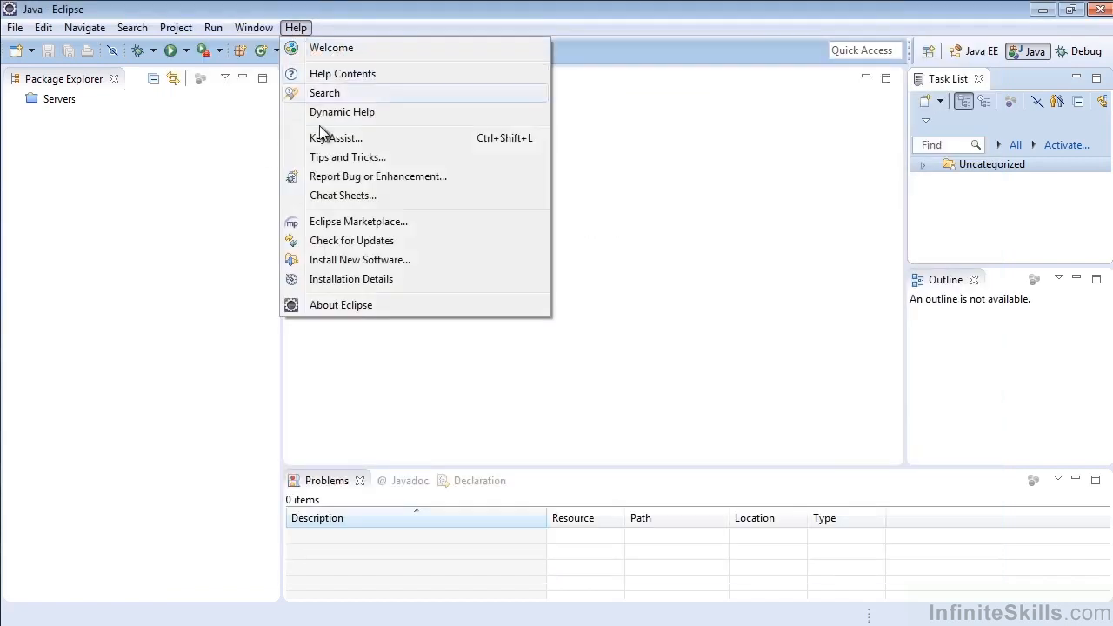
left_click(377, 261)
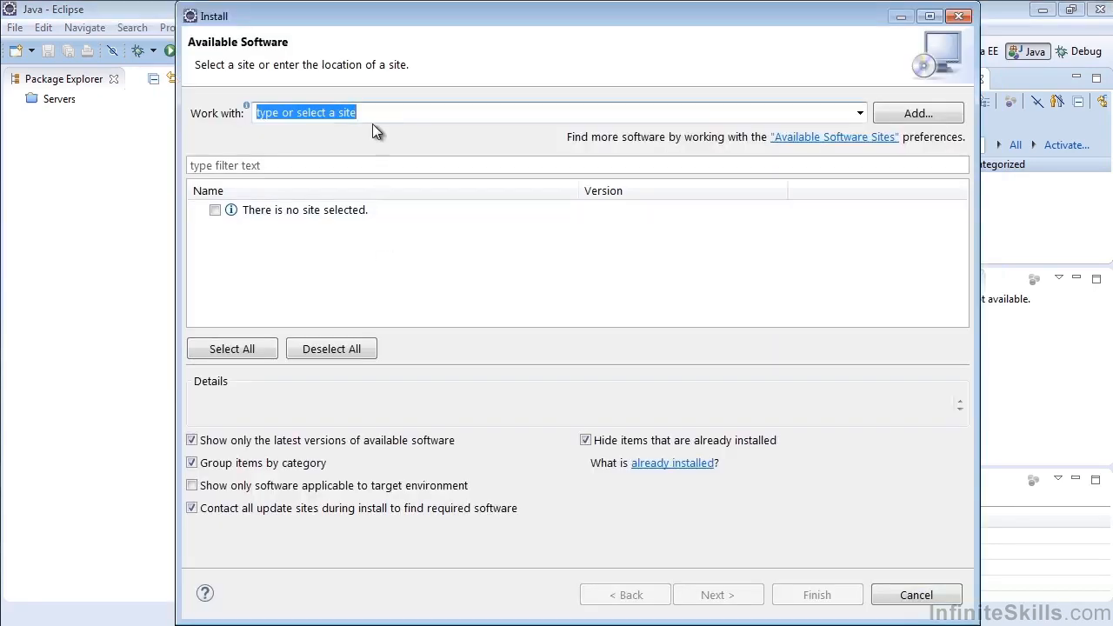
left_click(377, 113)
key("ctrl+a")
key("ctrl+v")
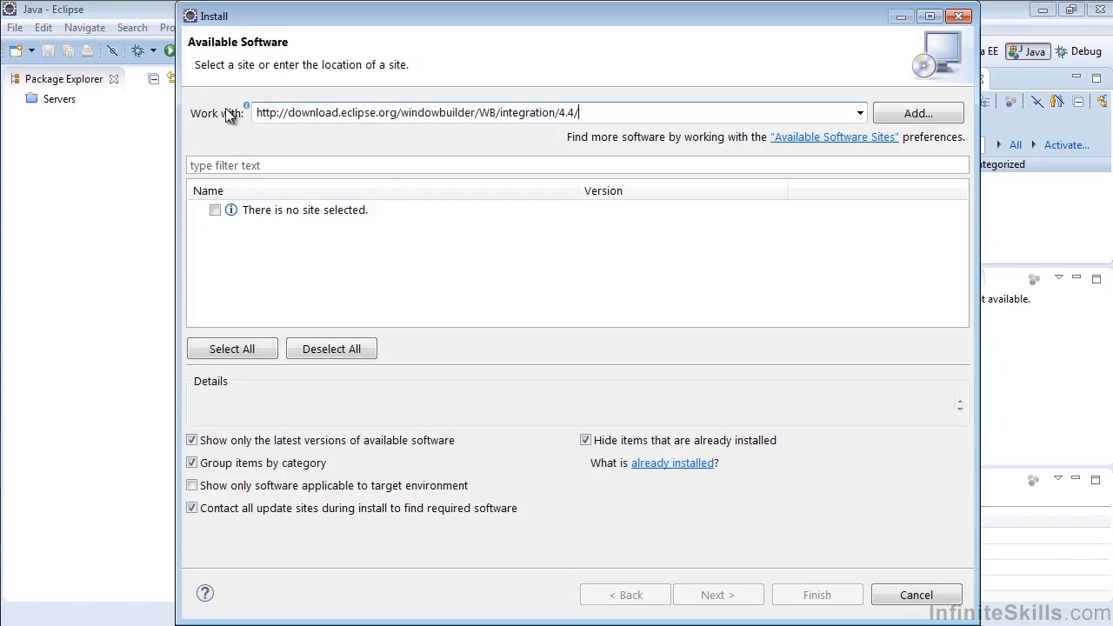
- Add the entered site as a software repository named WindowBuilder
left_click(927, 116)
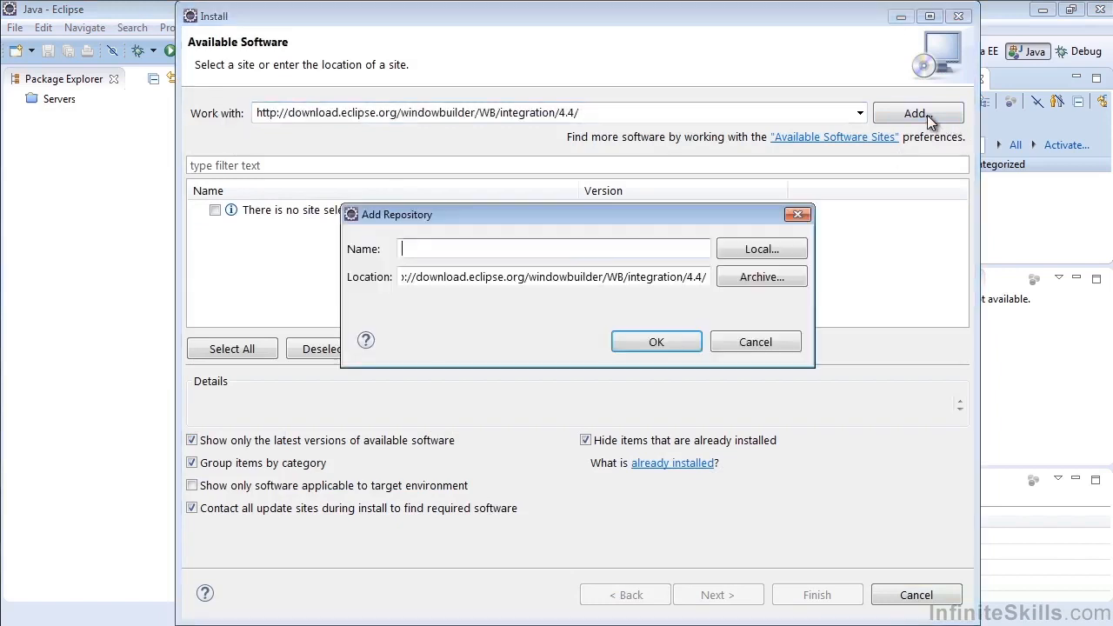
type("Win")
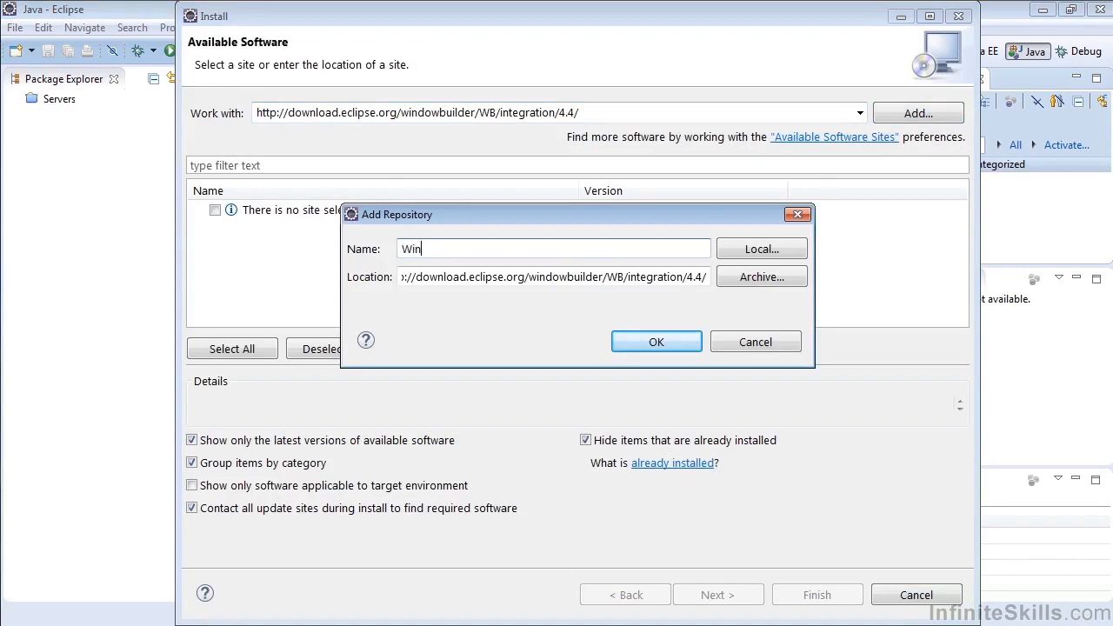
type("dowBuilder")
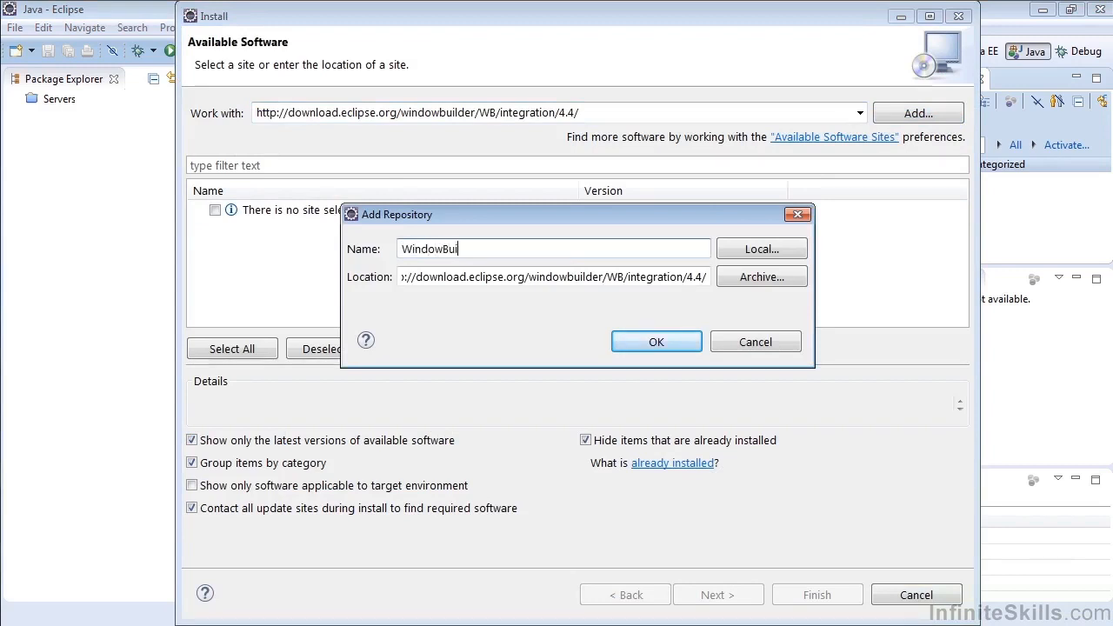
left_click(631, 339)
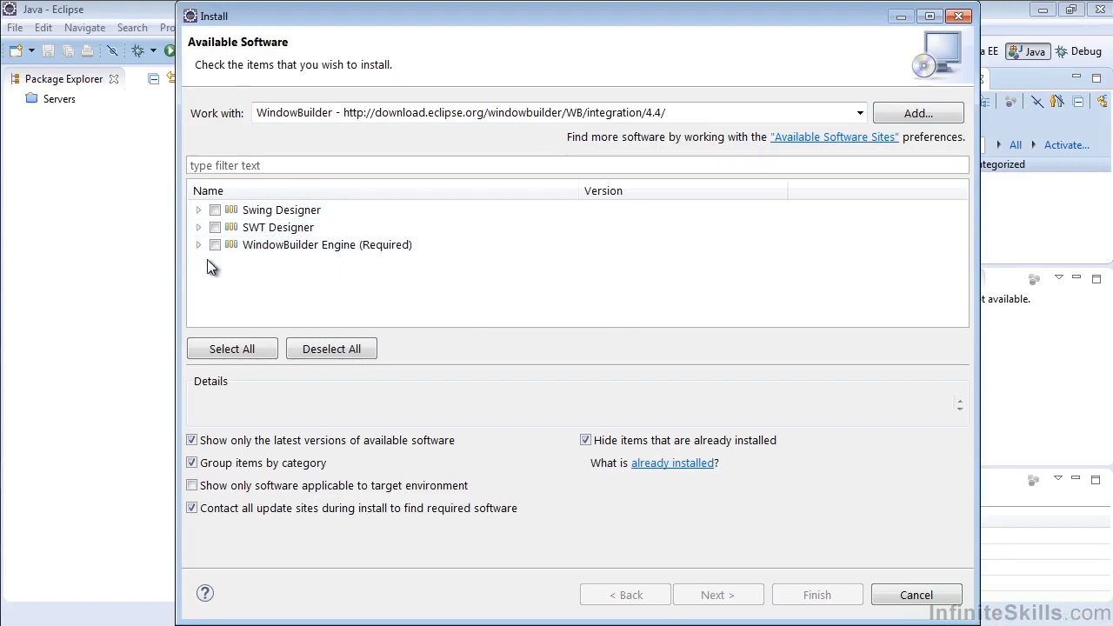
left_click(860, 112)
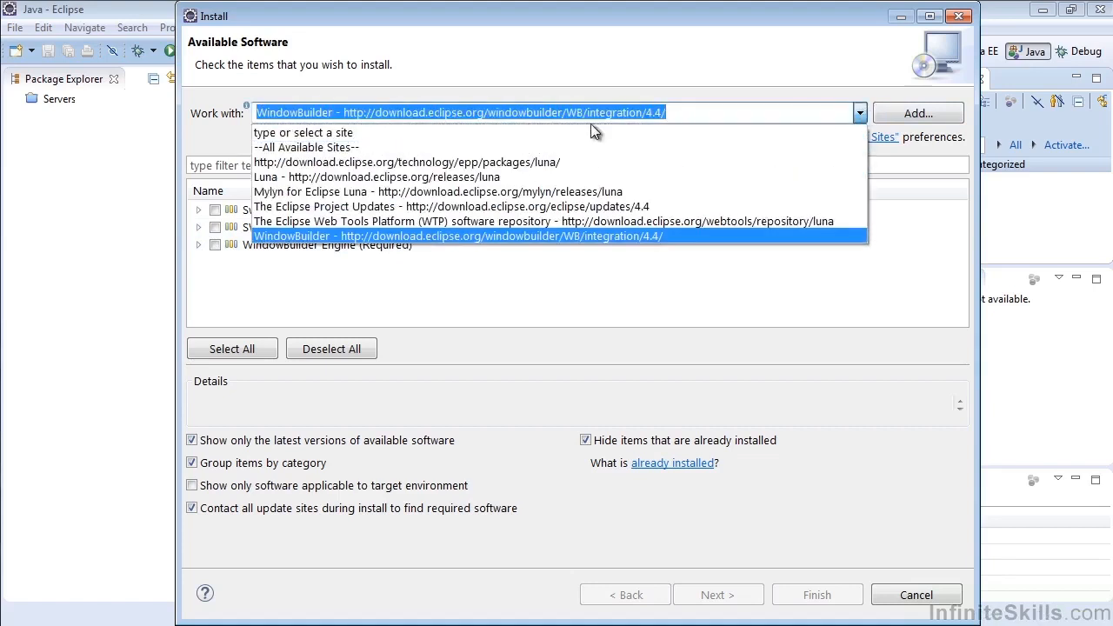
left_click(352, 148)
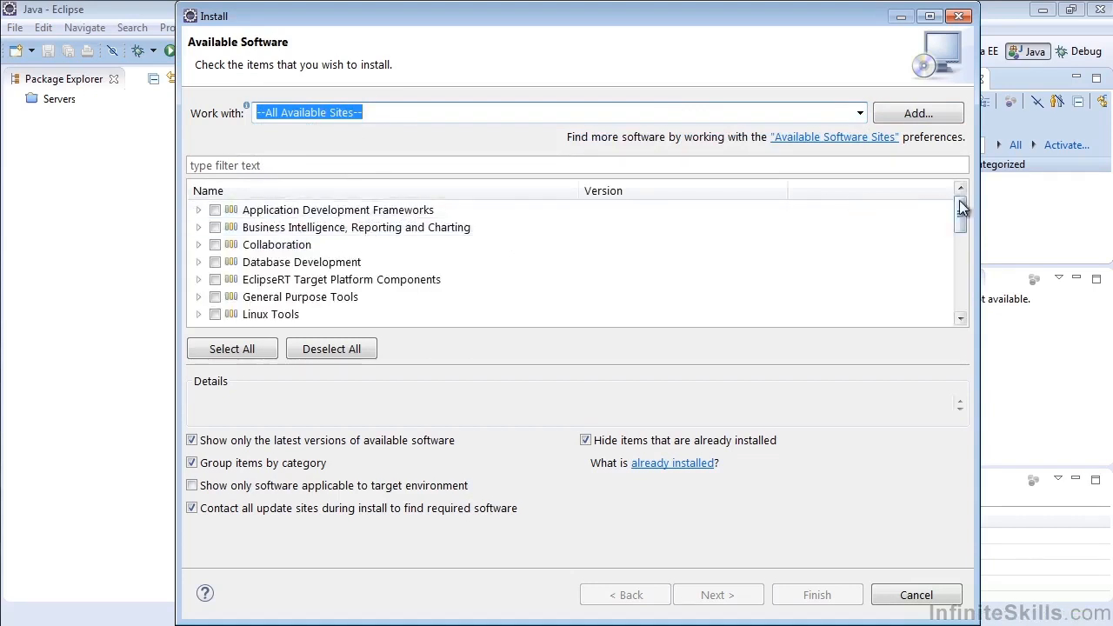
left_click_drag(959, 206, 962, 300)
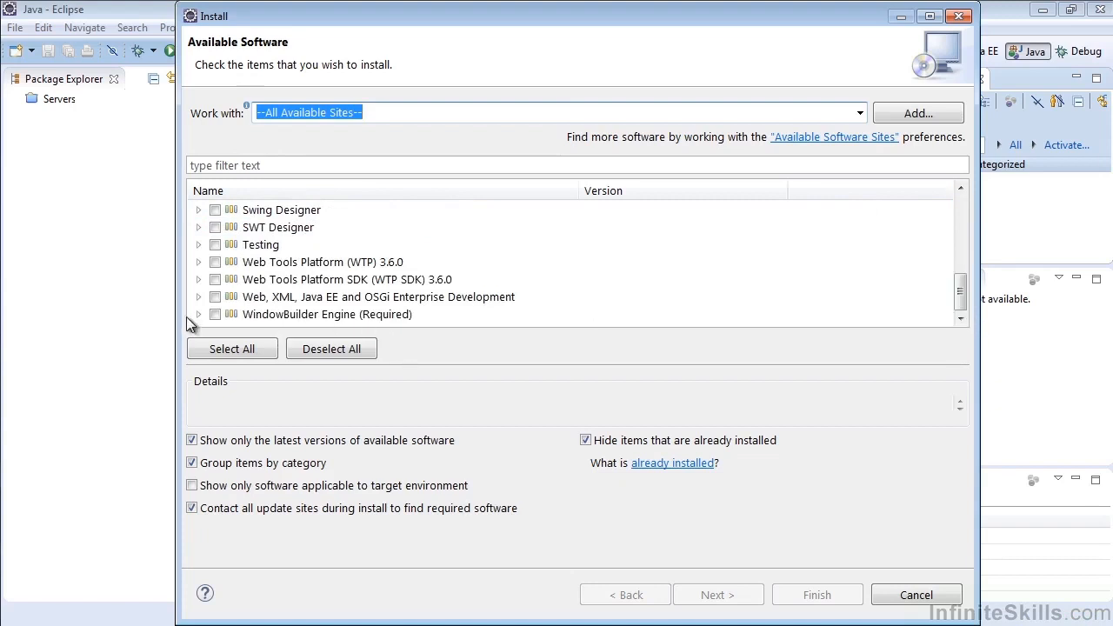
left_click(215, 314)
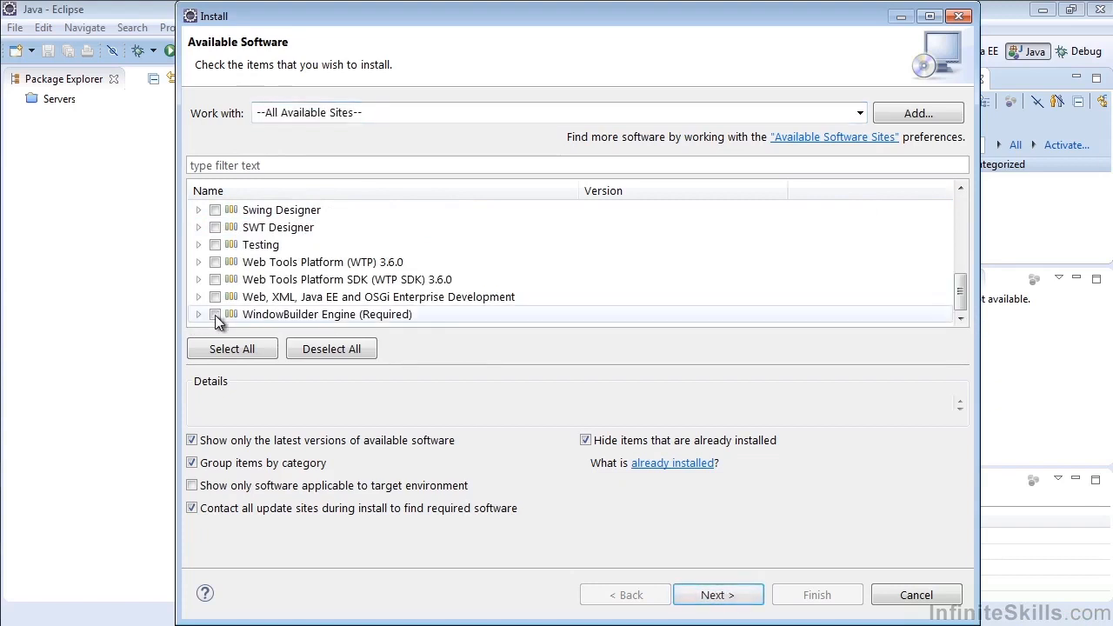
left_click(215, 210)
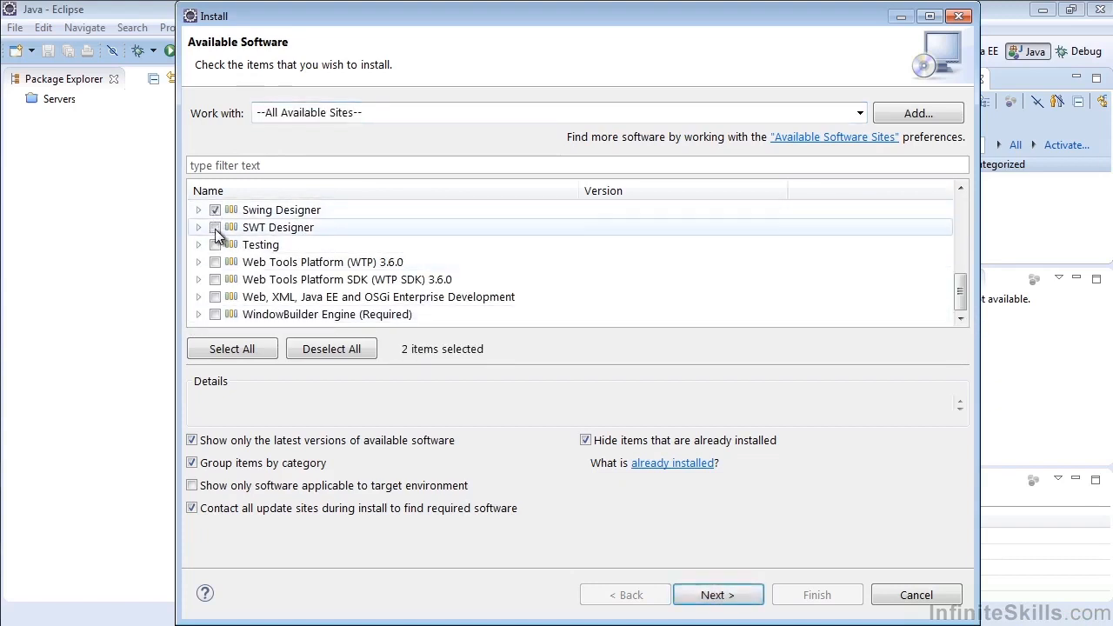
left_click(215, 210)
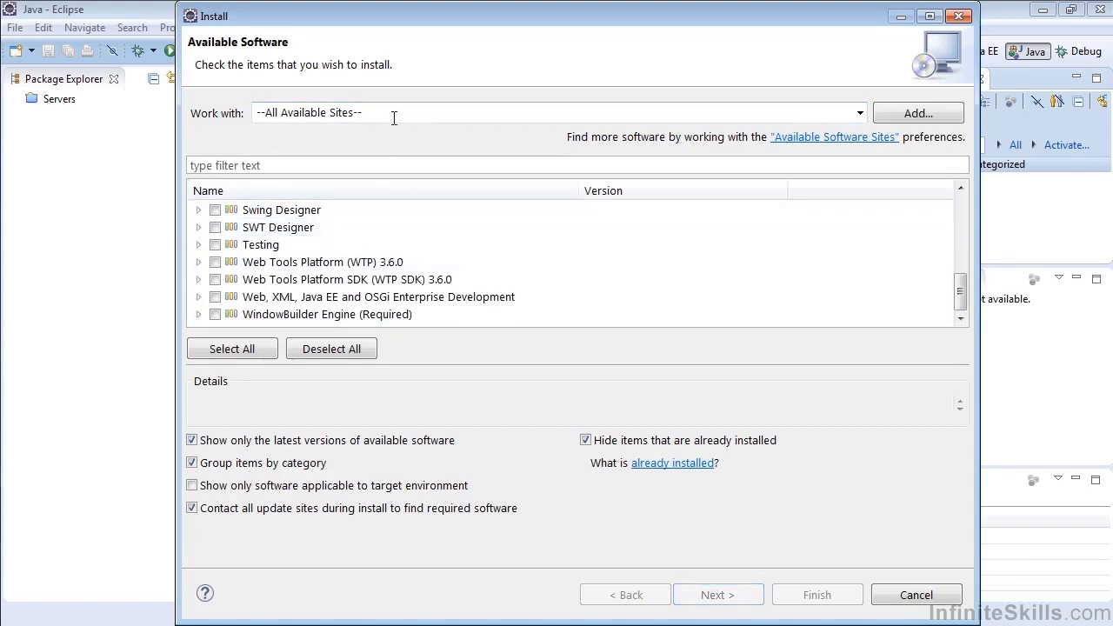
left_click(394, 113)
left_click(859, 114)
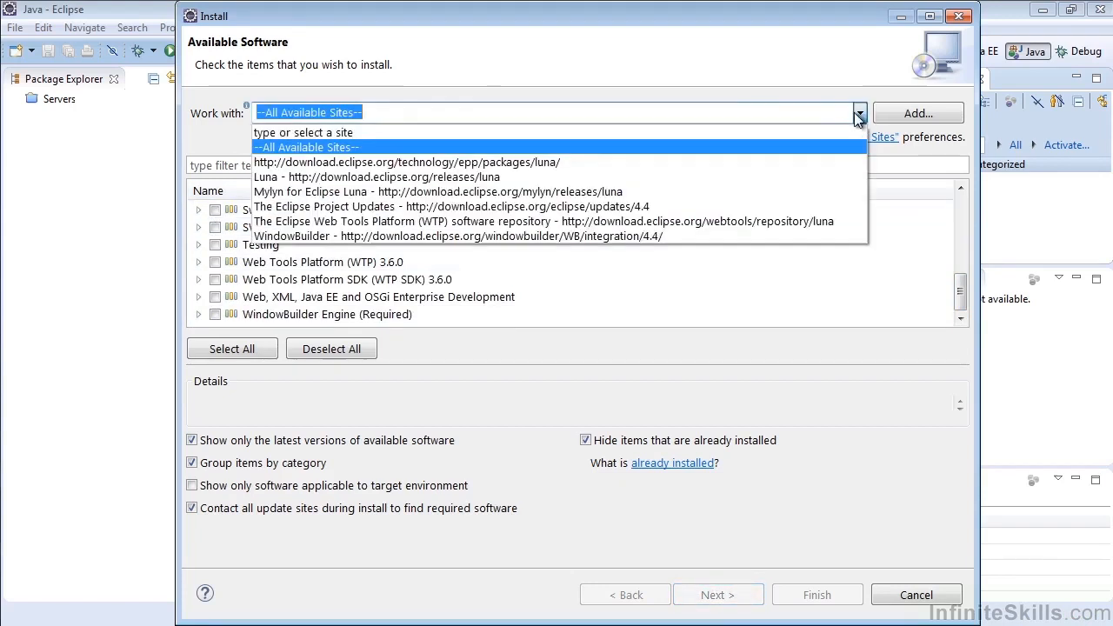
left_click(545, 235)
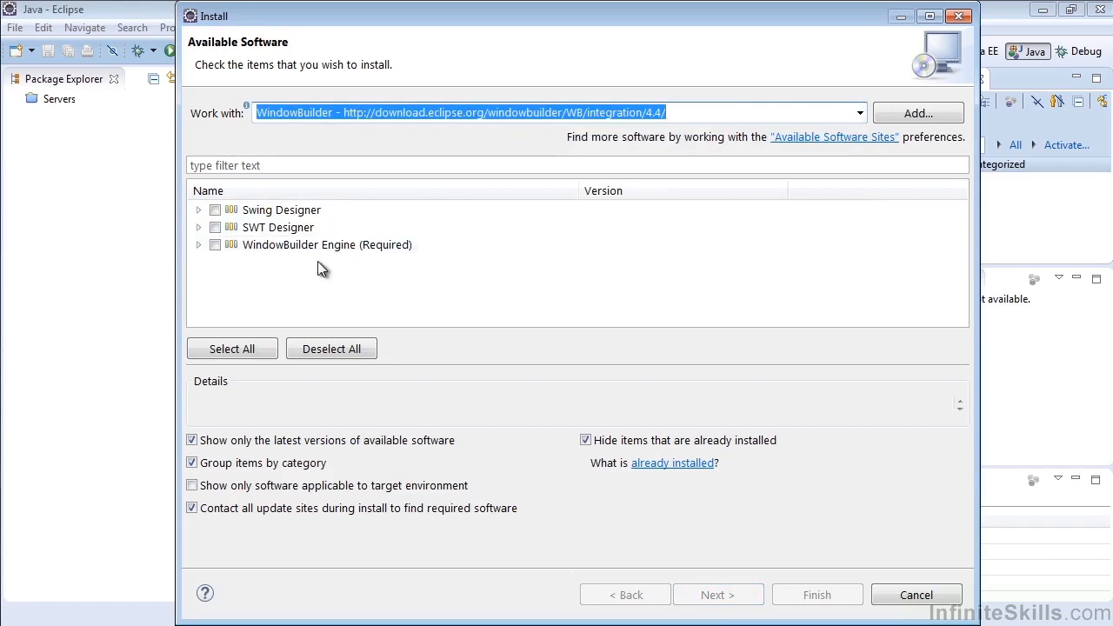
- Select Swing Designer, SWT Designer and WindowBuilder Engine, limited to software applicable to the target environment, and proceed to the license review
left_click(214, 209)
left_click(215, 244)
left_click(215, 227)
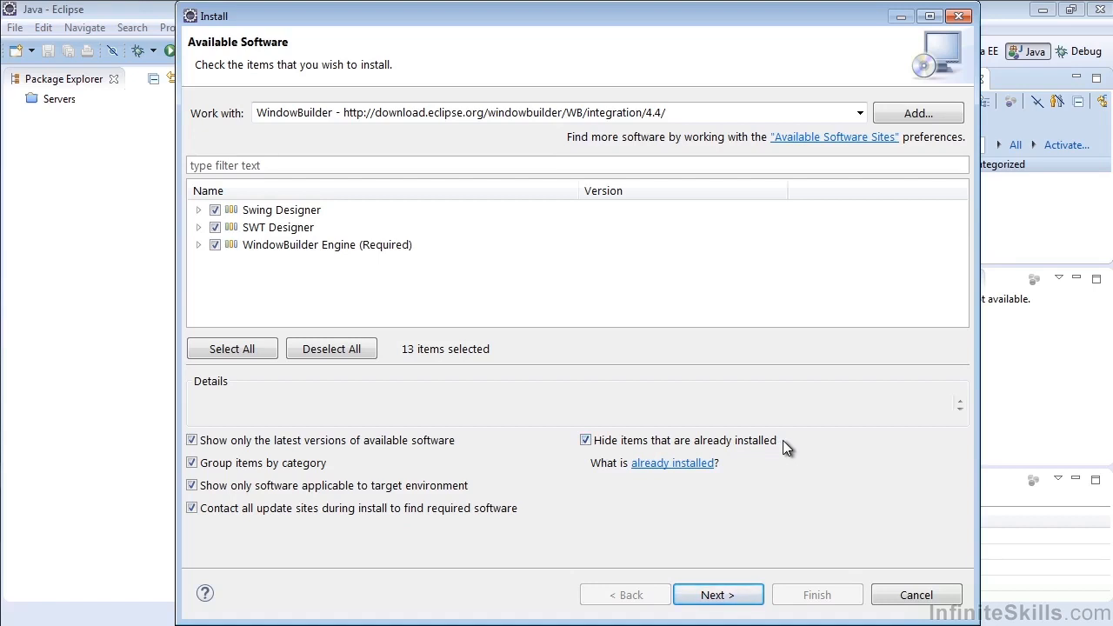
left_click(737, 595)
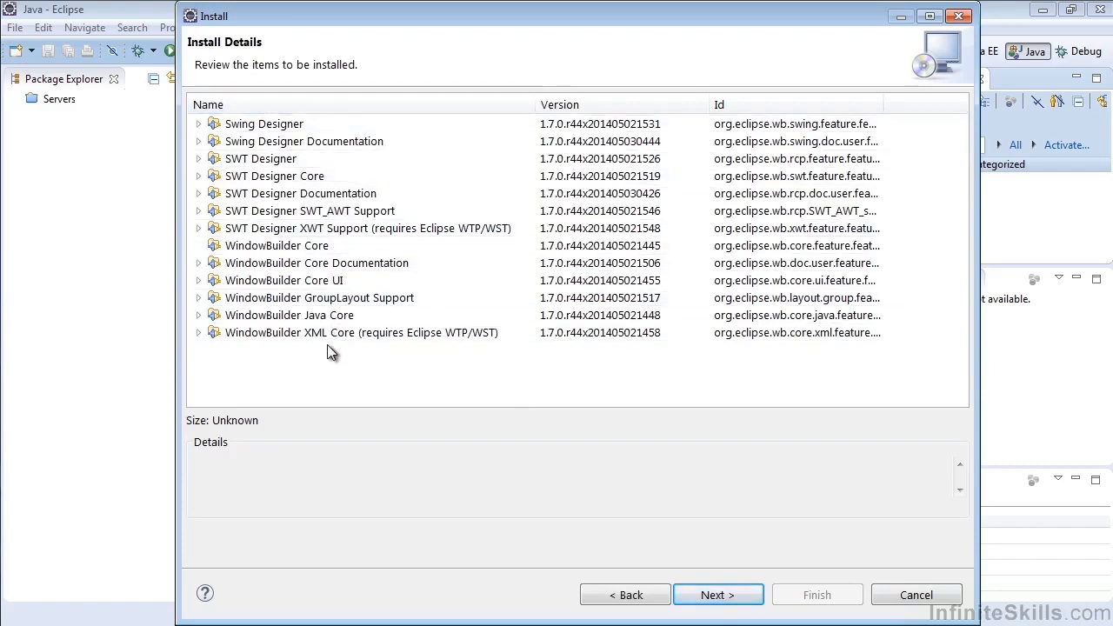
left_click(718, 594)
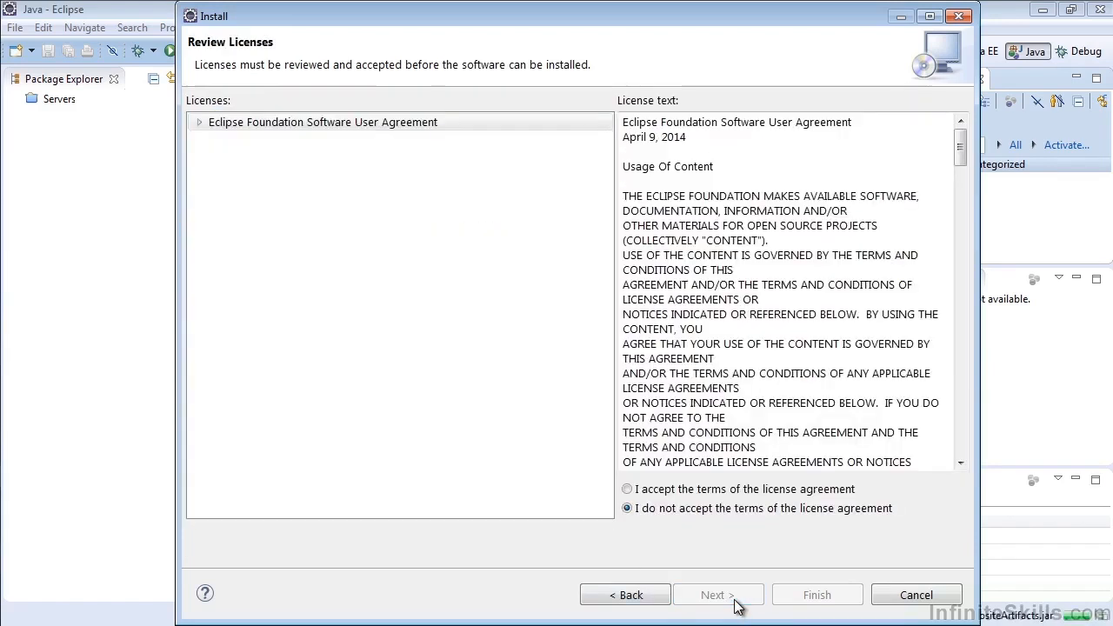
- Accept the Eclipse Foundation Software User Agreement and start the installation
left_click(703, 492)
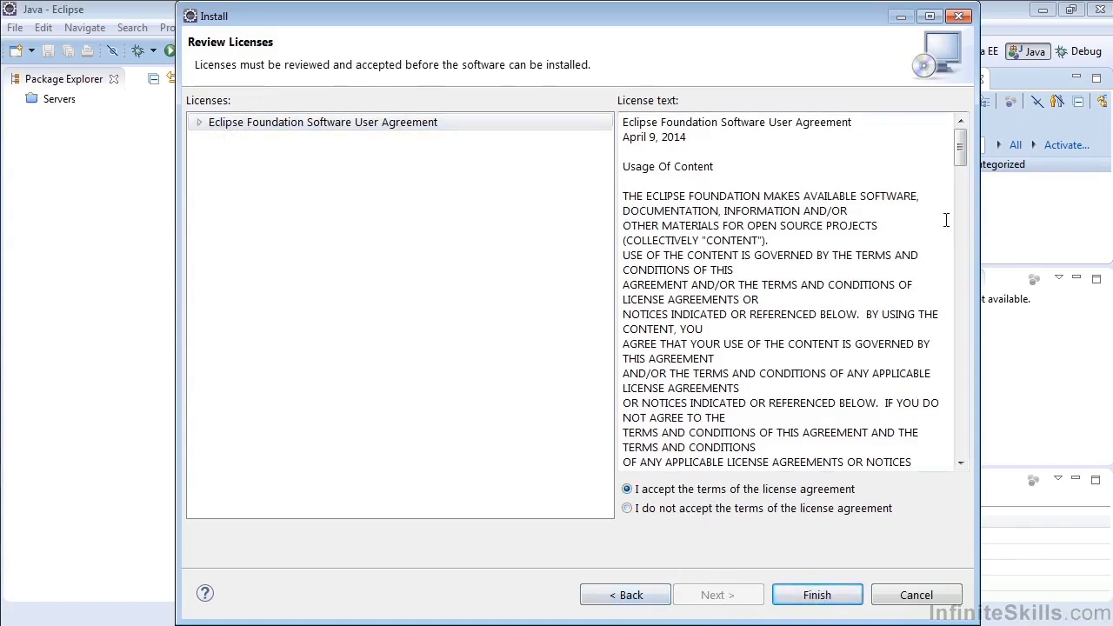
left_click_drag(959, 152, 949, 468)
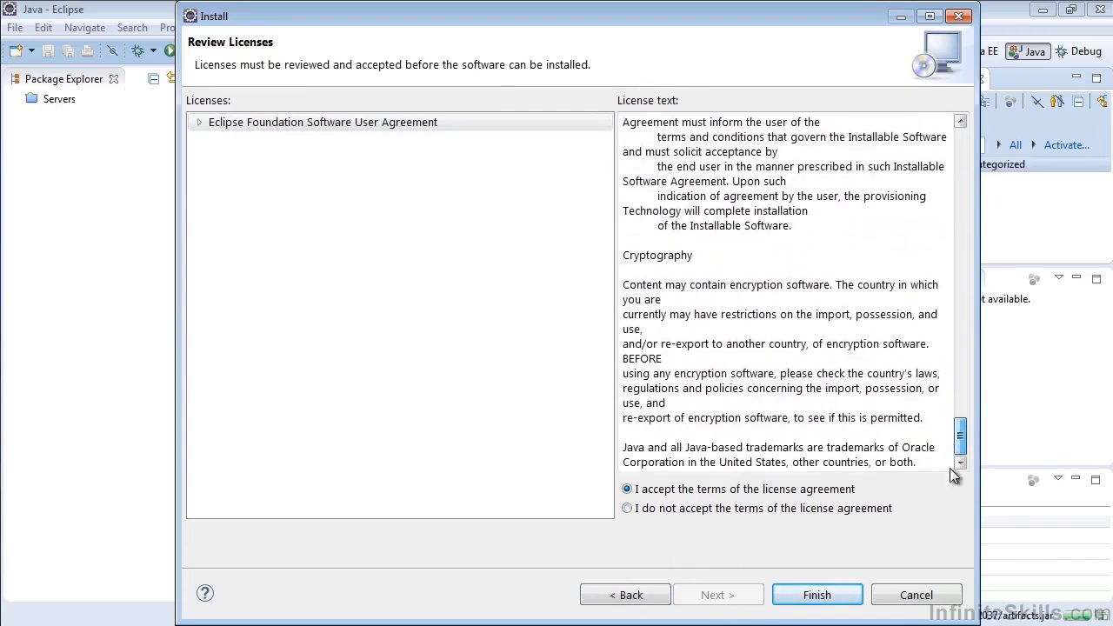
left_click(815, 596)
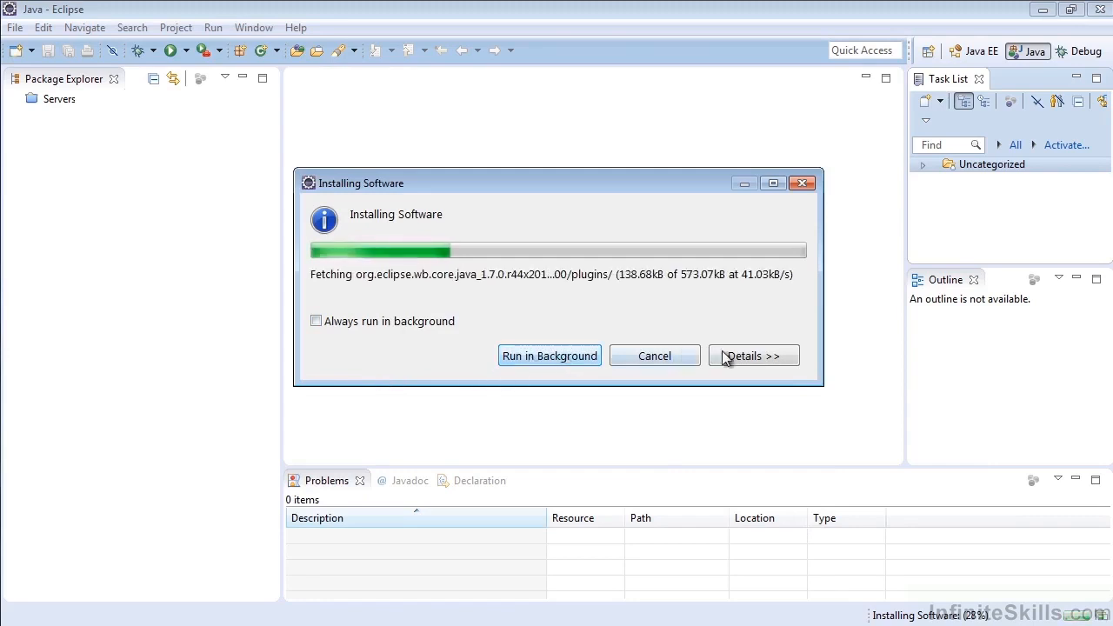
- Let the installation complete and restart Eclipse to apply the changes
left_click(770, 355)
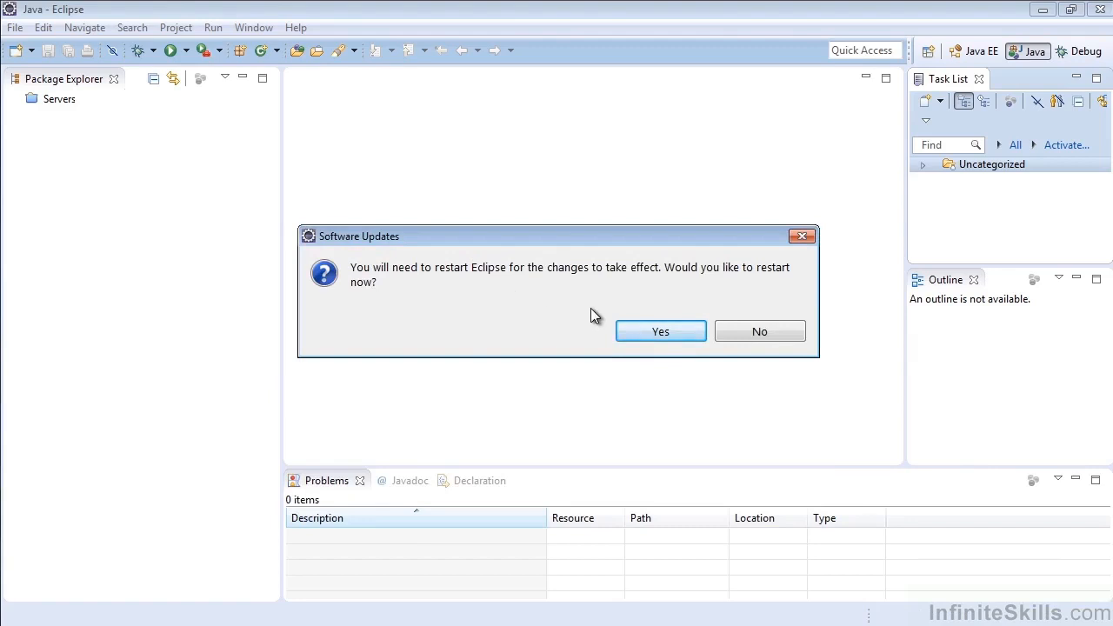
left_click(645, 335)
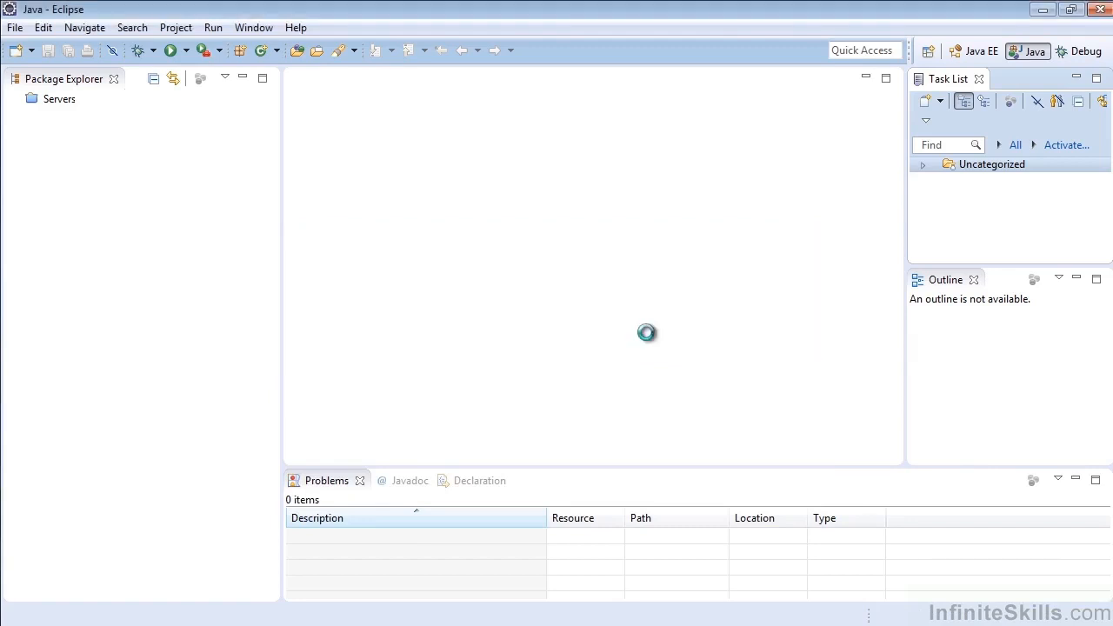